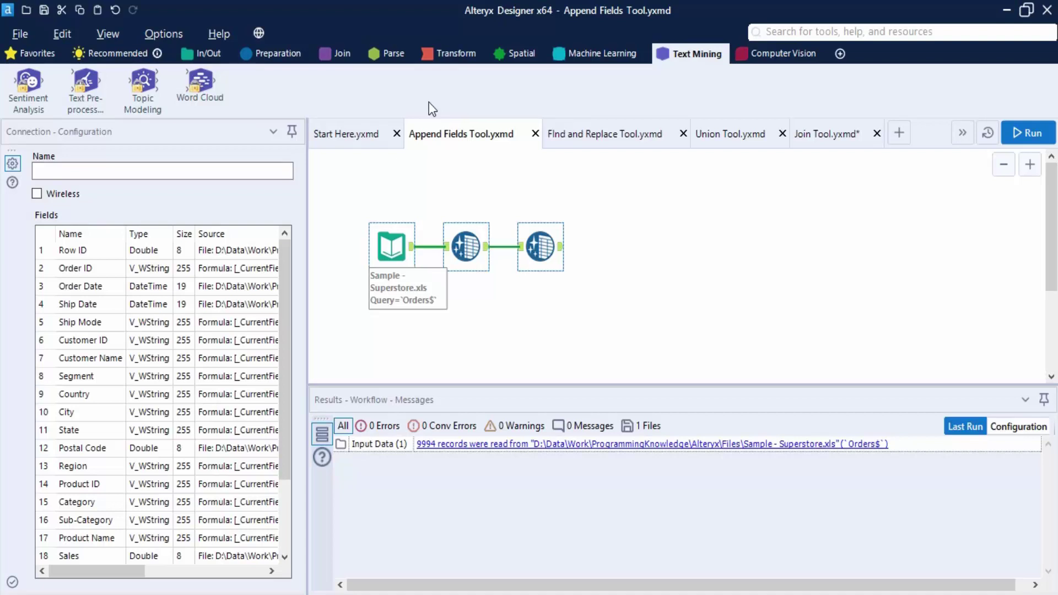
Show the Join tool category in the tool palette
{"action": "left_click", "coordinate": [345, 51]}
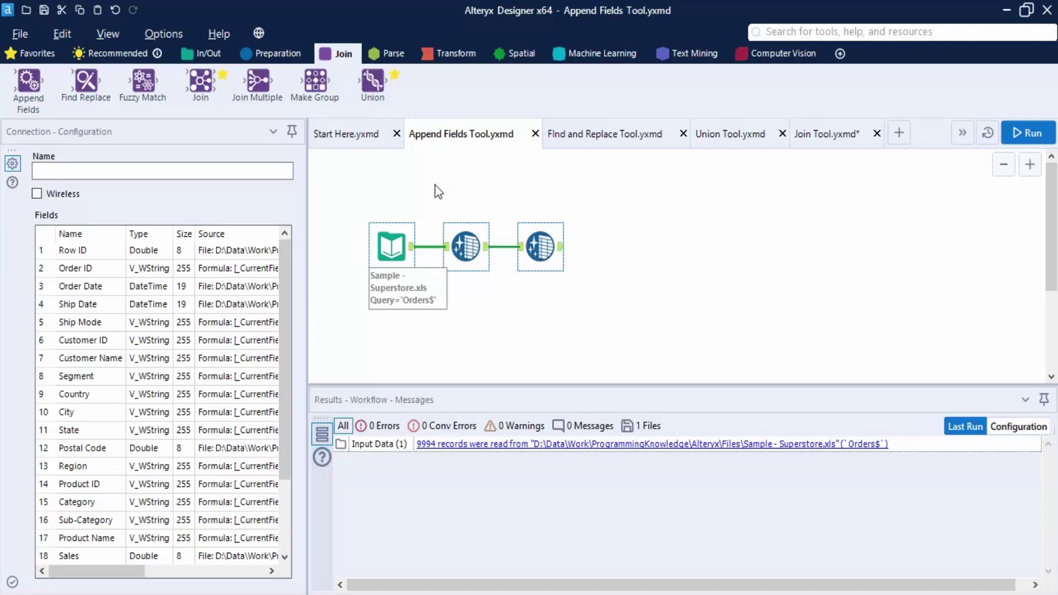
Deselect all tools to display Workflow - Configuration and the full run messages
{"action": "left_click", "coordinate": [461, 199]}
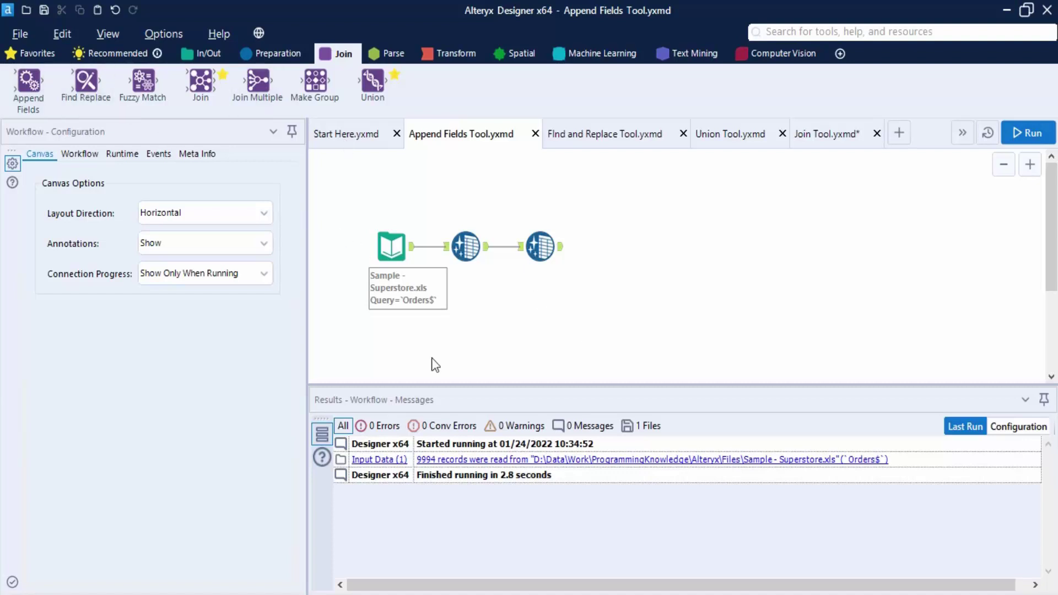
Add an Append Fields tool after the last Select tool, receiving the Superstore orders as Target
{"action": "left_click_drag", "start_coordinate": [29, 83], "coordinate": [626, 247]}
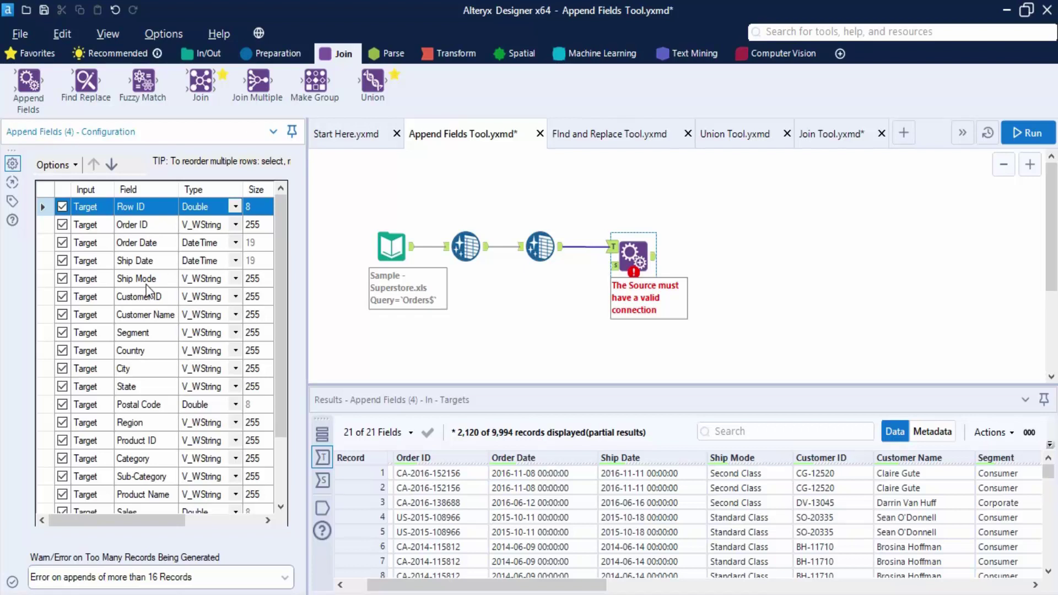
Change the Row ID field's type from Double to Int16 (size 2)
{"action": "left_click", "coordinate": [235, 208]}
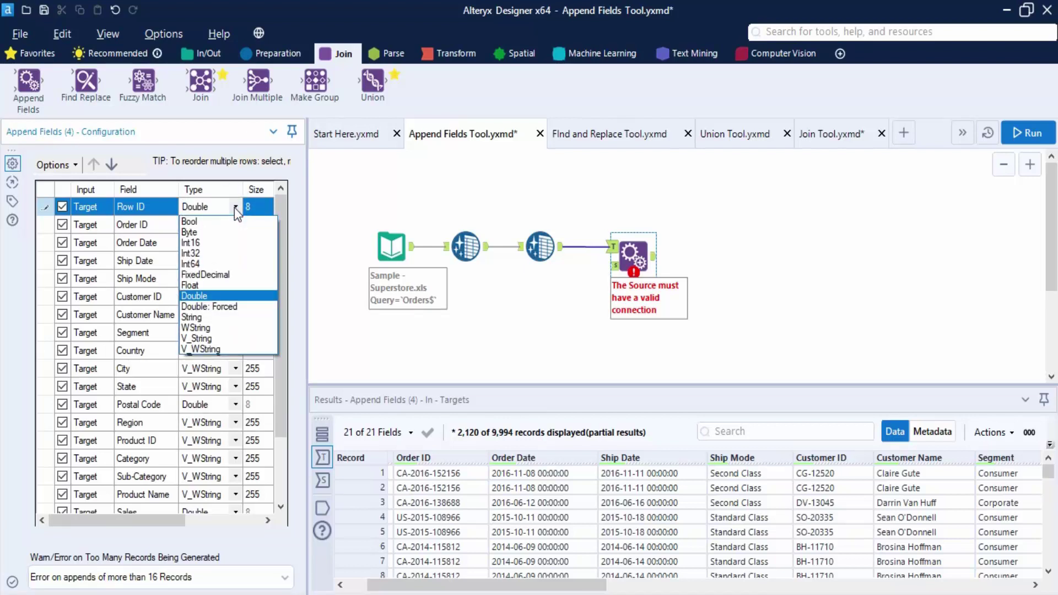
{"action": "left_click", "coordinate": [225, 240]}
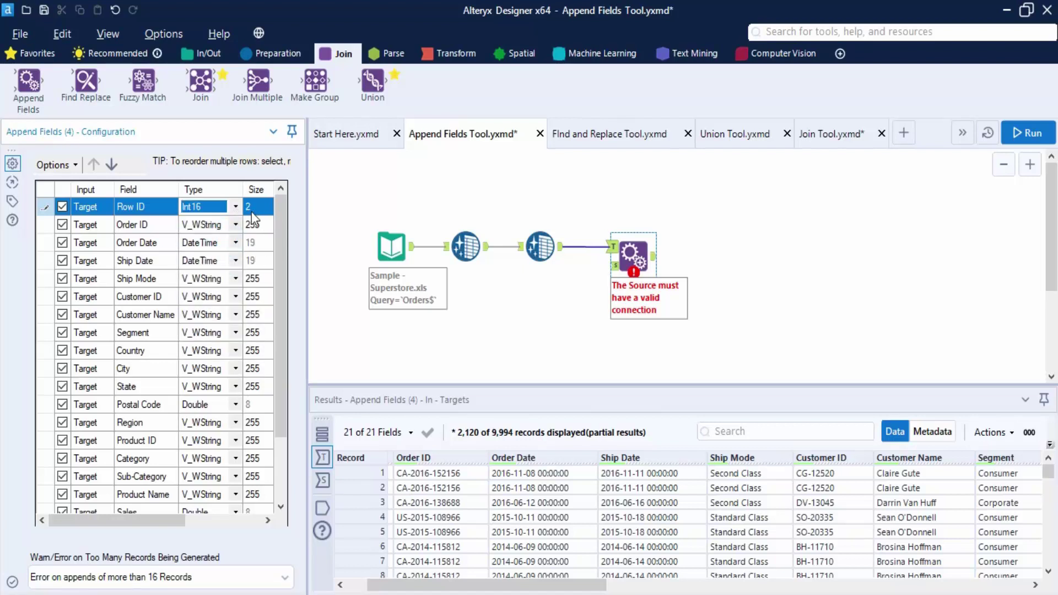
{"action": "left_click_drag", "start_coordinate": [177, 529], "coordinate": [210, 533]}
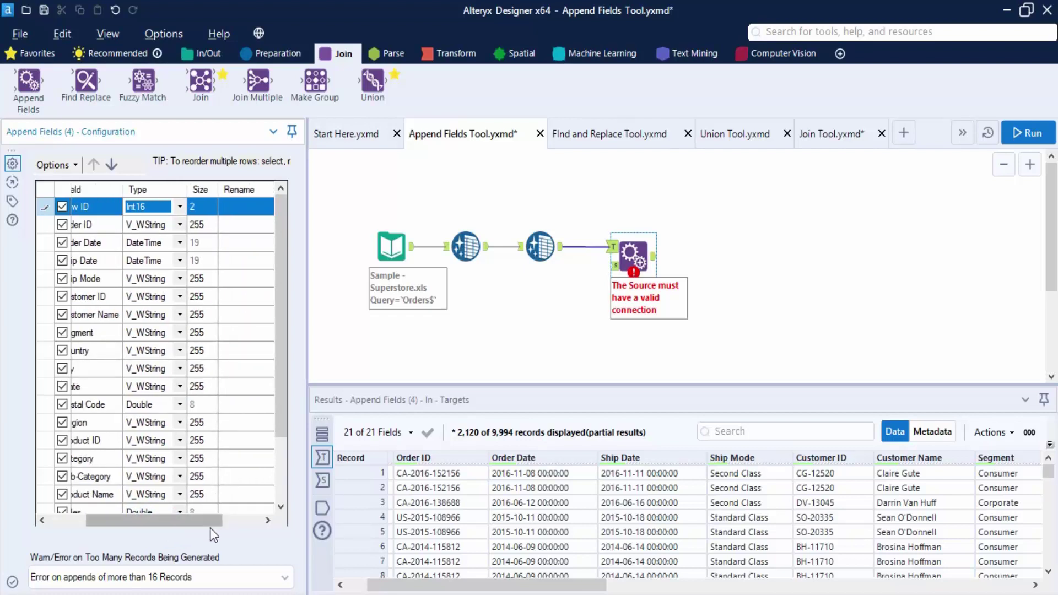
{"action": "left_click_drag", "start_coordinate": [211, 519], "coordinate": [257, 498]}
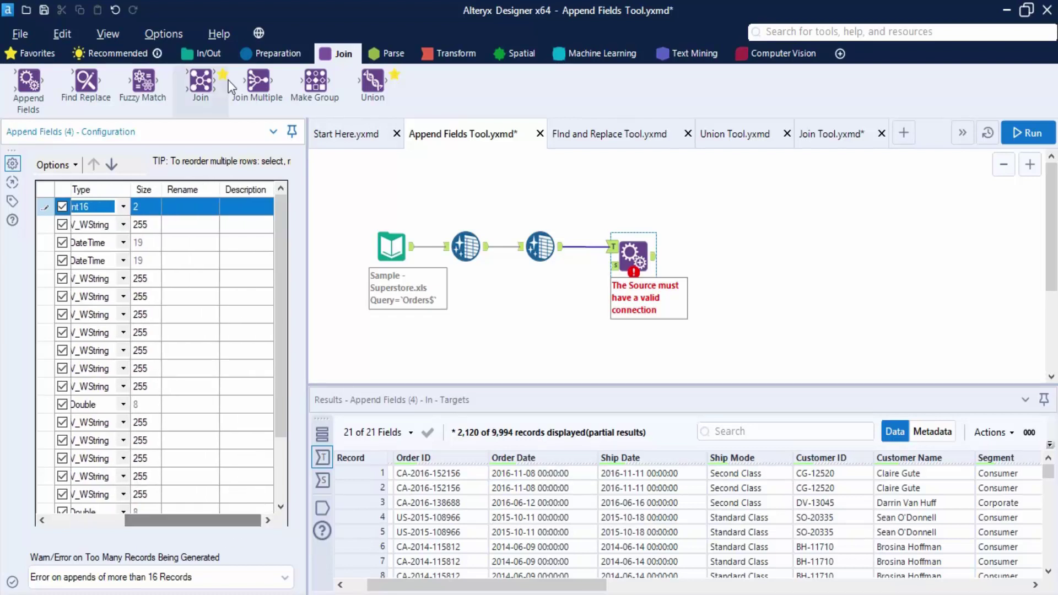
Rename the Int16 Row ID field to 'S No' on output
{"action": "left_click", "coordinate": [201, 209]}
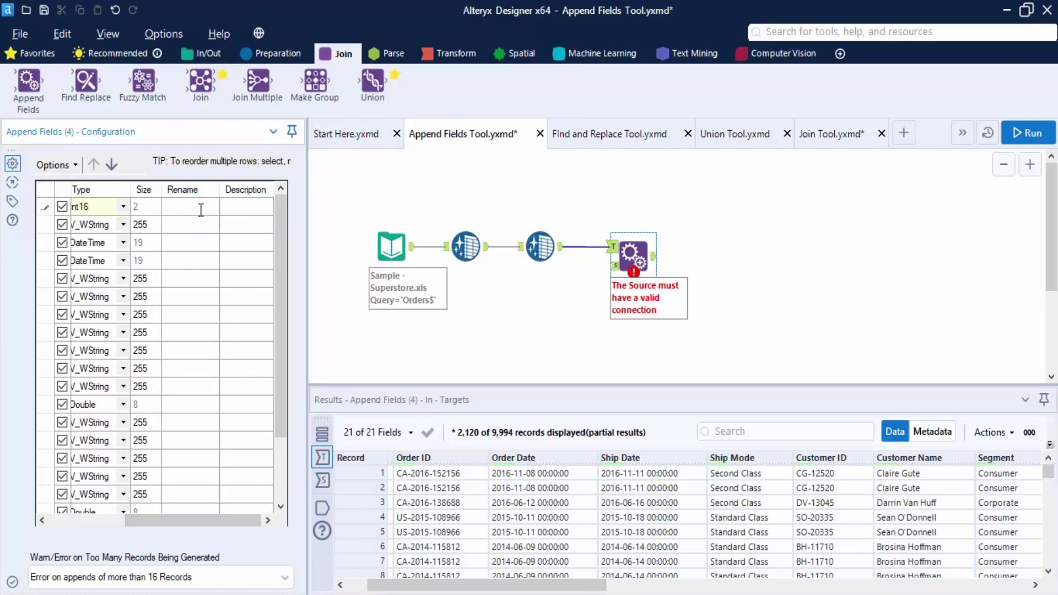
{"action": "type", "text": "S No"}
{"action": "left_click", "coordinate": [232, 207]}
Select the block of field rows from Customer ID through City
{"action": "left_click_drag", "start_coordinate": [219, 518], "coordinate": [143, 519]}
{"action": "left_click", "coordinate": [156, 277]}
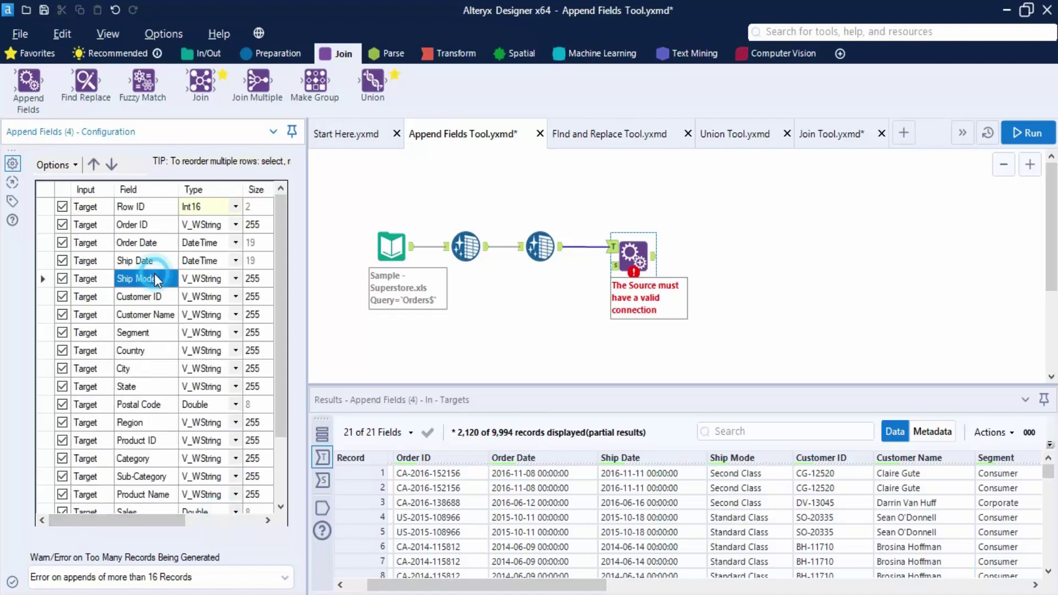
{"action": "left_click_drag", "start_coordinate": [167, 368], "coordinate": [129, 296]}
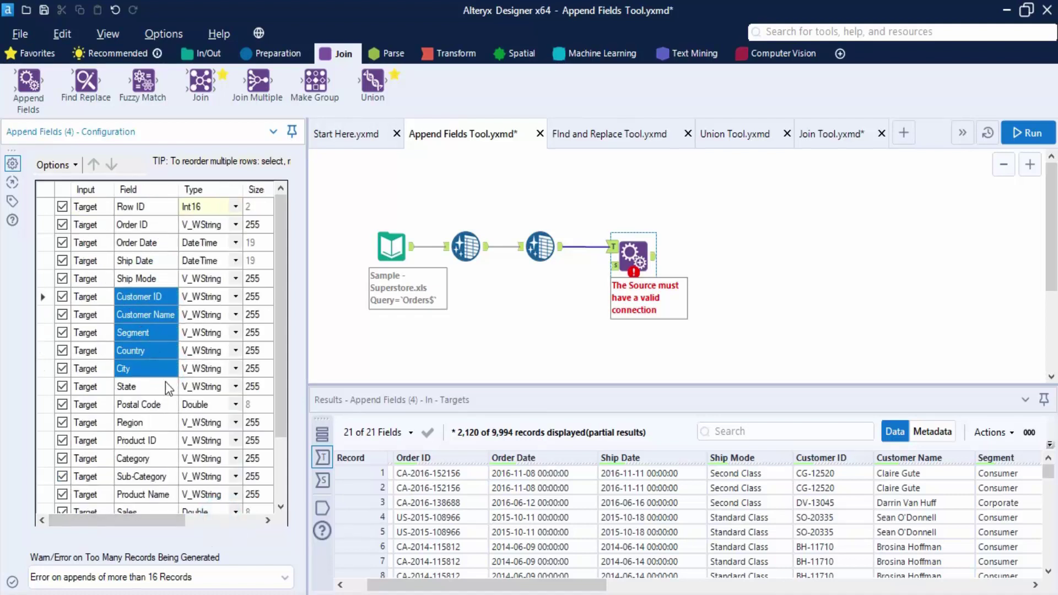
Browse the field Options menu's Save/Load, Select and Sort choices
{"action": "left_click", "coordinate": [72, 167]}
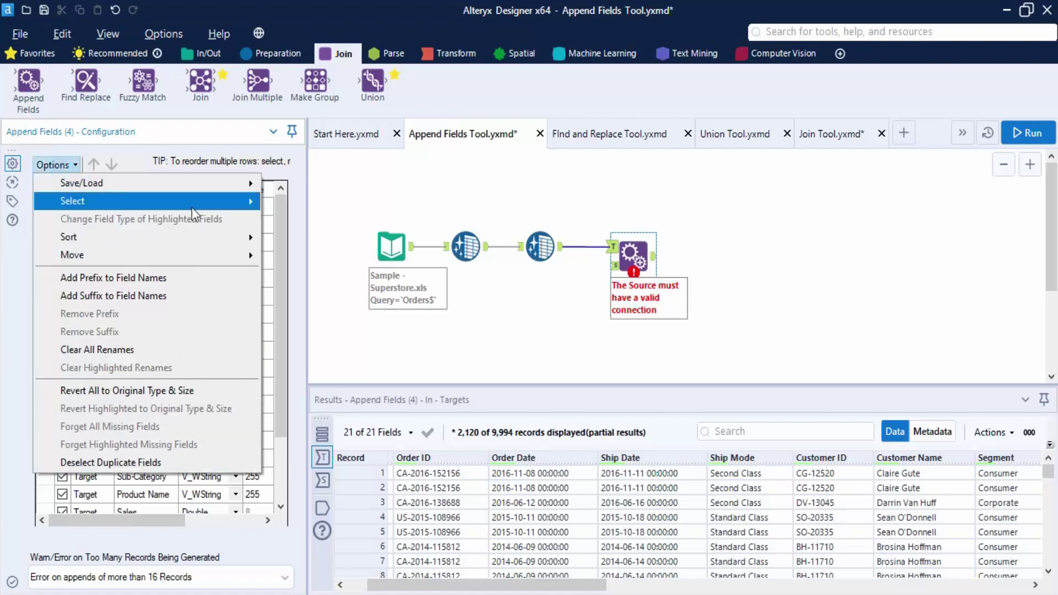
{"action": "mouse_move", "coordinate": [187, 191]}
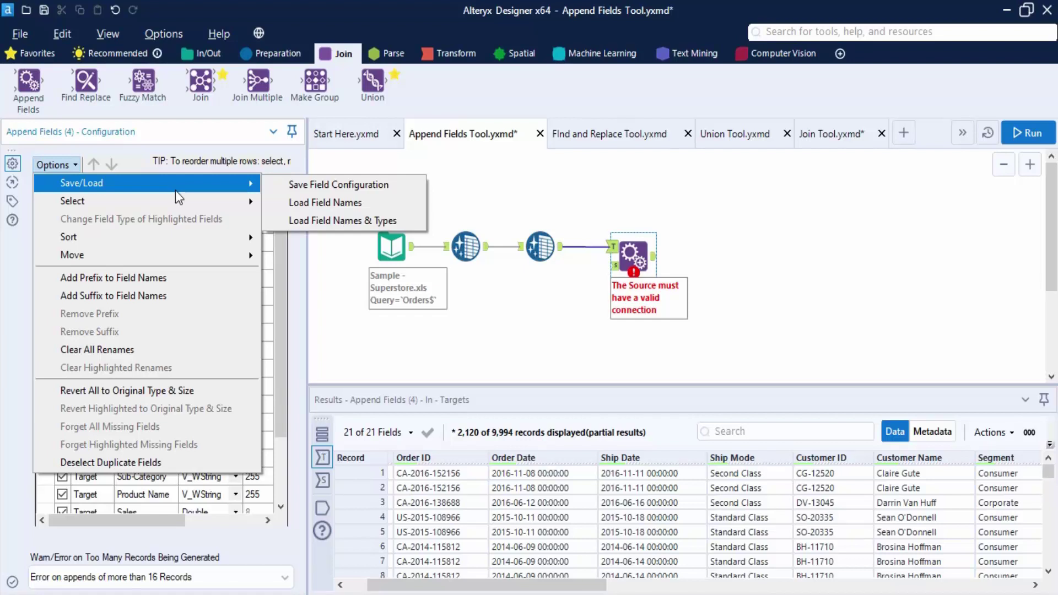
{"action": "mouse_move", "coordinate": [137, 195]}
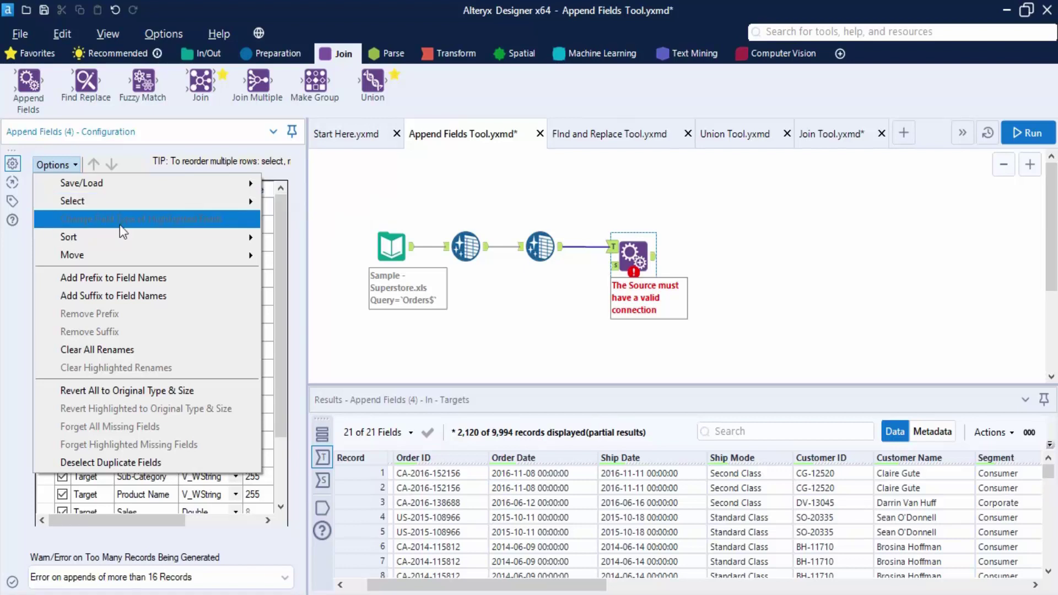
{"action": "mouse_move", "coordinate": [127, 237]}
{"action": "mouse_move", "coordinate": [86, 238]}
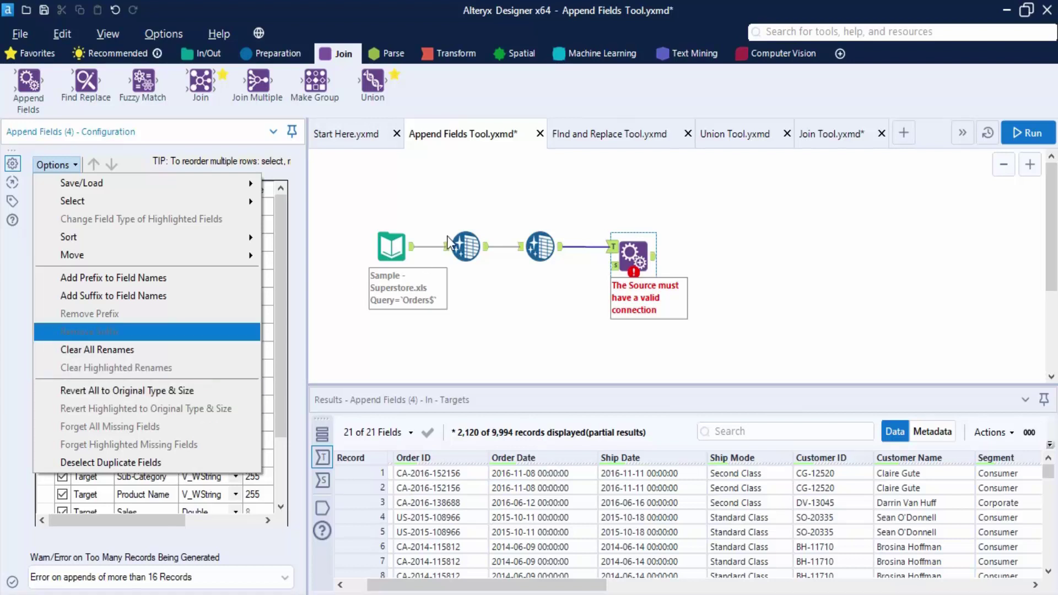
Close the Options menu and return to the Append Fields configuration's record-limit setting
{"action": "left_click", "coordinate": [317, 204]}
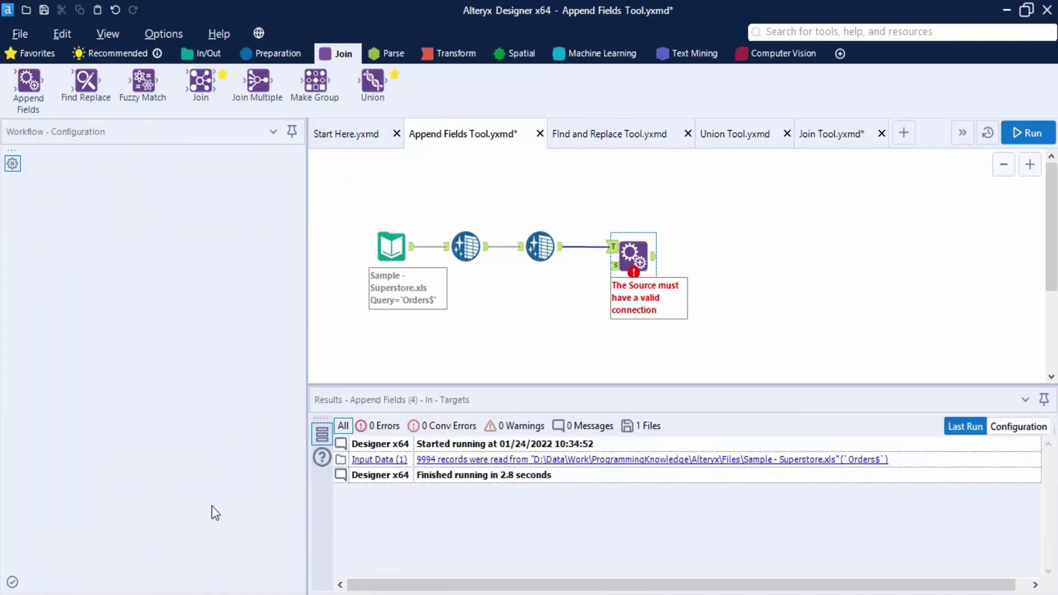
{"action": "left_click", "coordinate": [633, 255]}
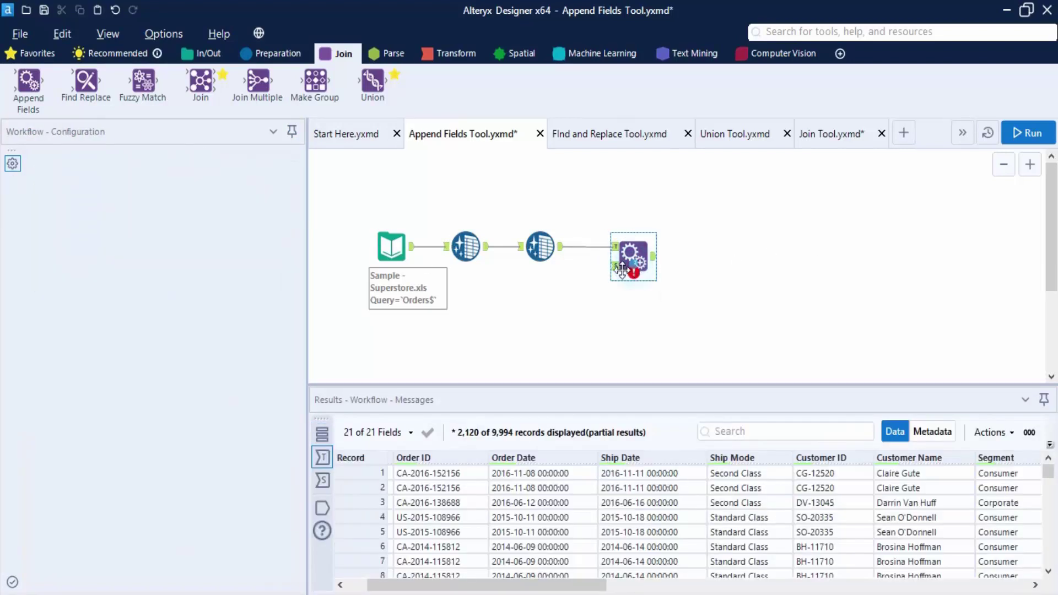
{"action": "scroll", "coordinate": [125, 500], "scroll_direction": "down", "scroll_amount": 1}
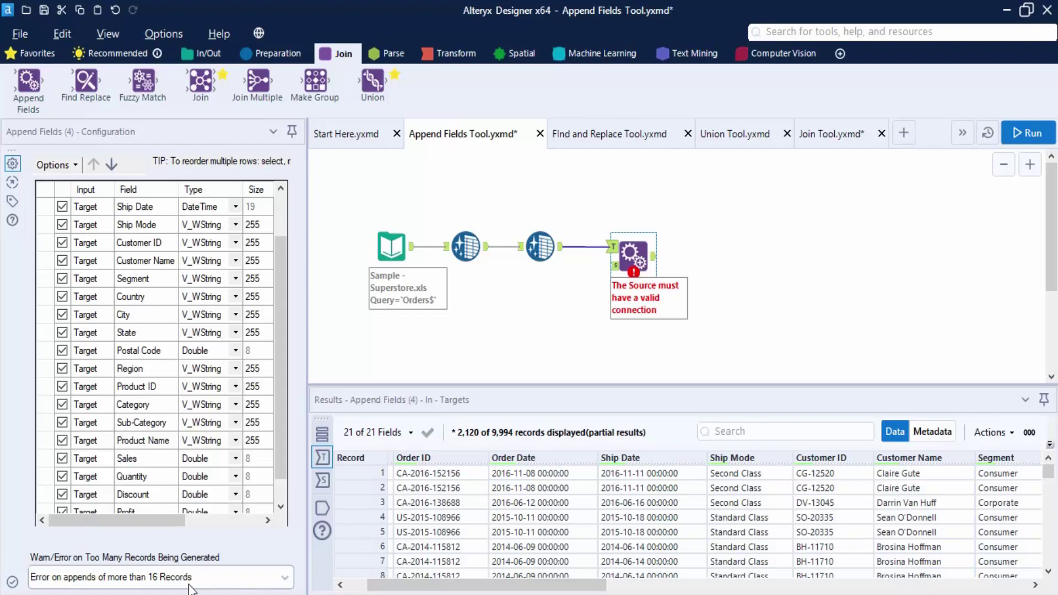
Set 'Warn/Error on Too Many Records Being Generated' to 'Allow All Appends'
{"action": "left_click", "coordinate": [180, 577]}
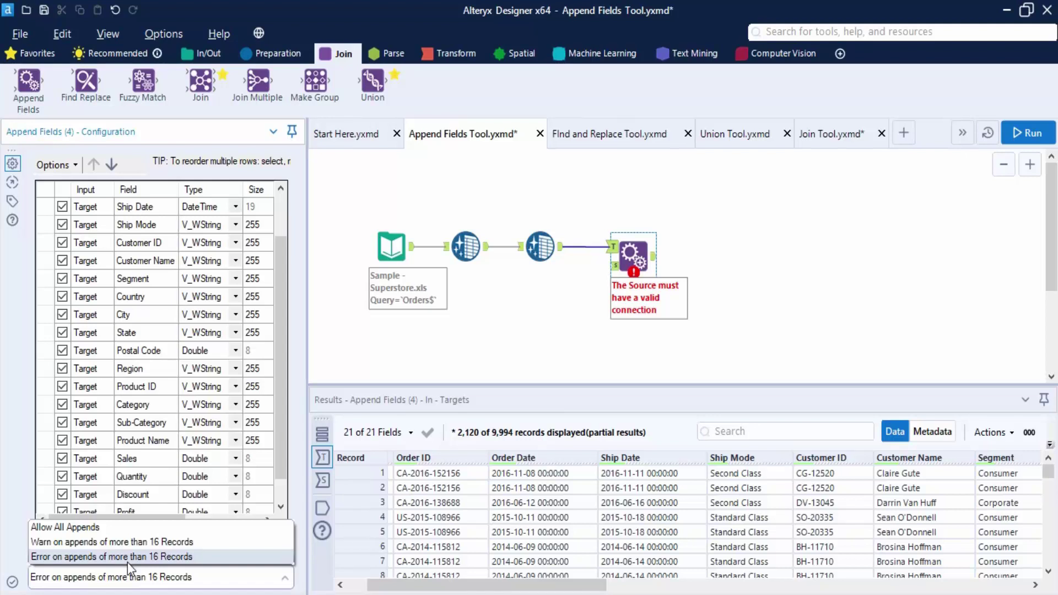
{"action": "left_click", "coordinate": [131, 526]}
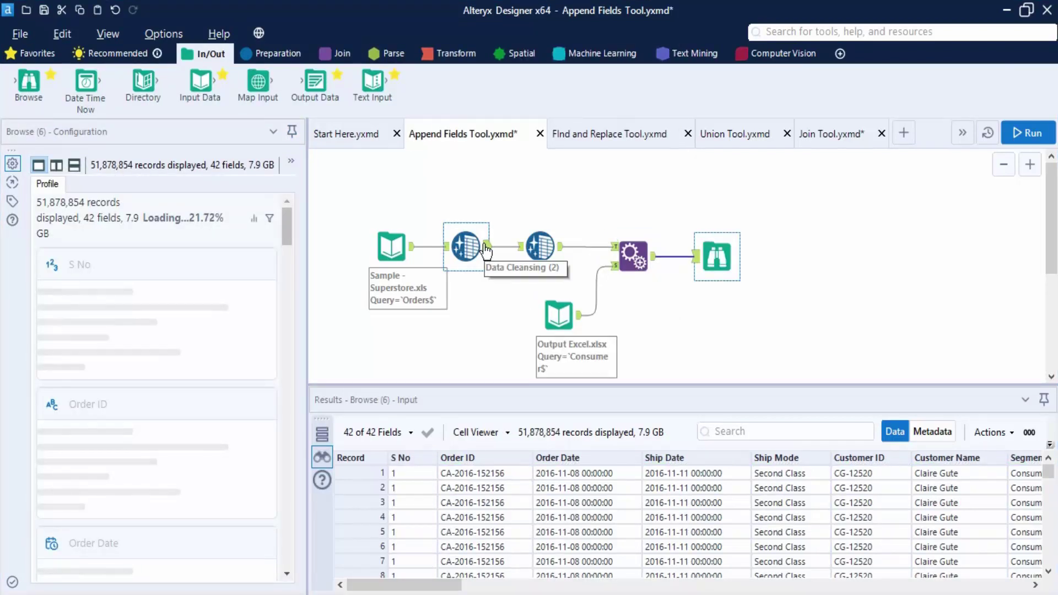
Check the run messages, then view the Output Excel.xlsx Consumer$ input's 5,191 records
{"action": "left_click", "coordinate": [765, 335]}
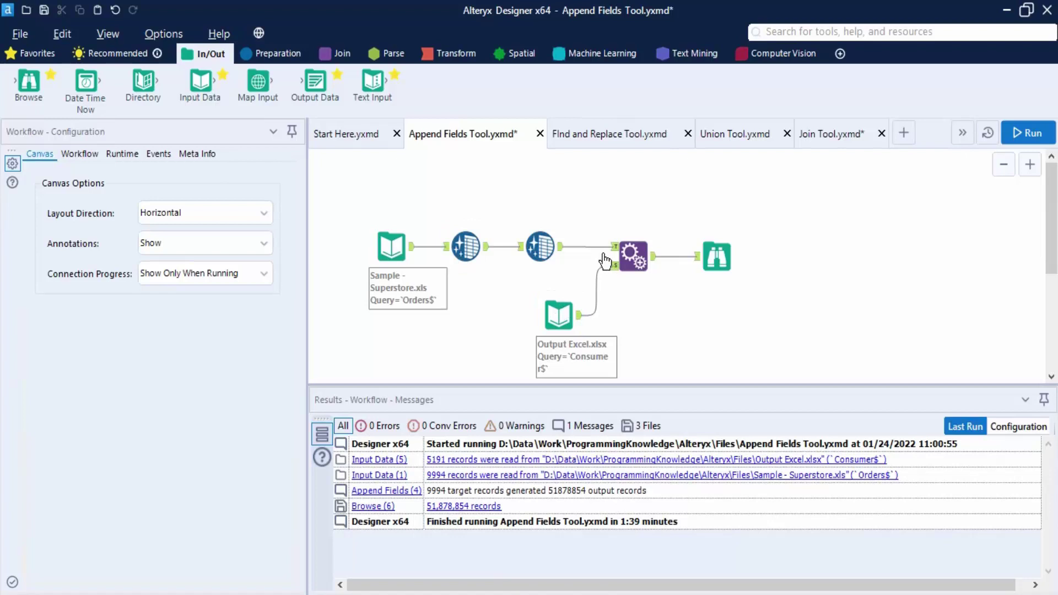
{"action": "left_click", "coordinate": [559, 314]}
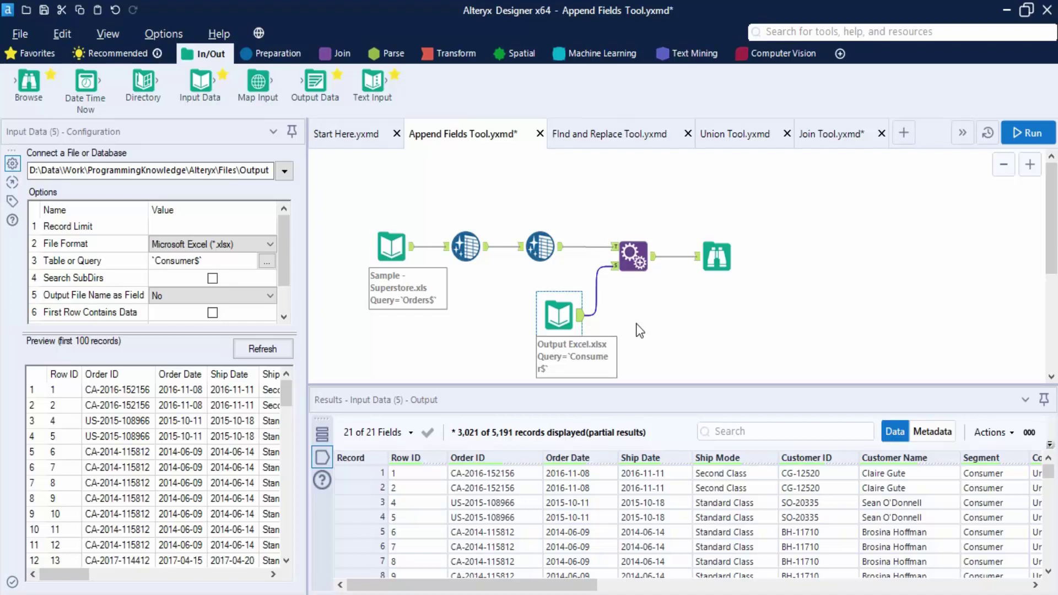
Inspect the Sample - Superstore input's records in the results grid
{"action": "left_click", "coordinate": [390, 256]}
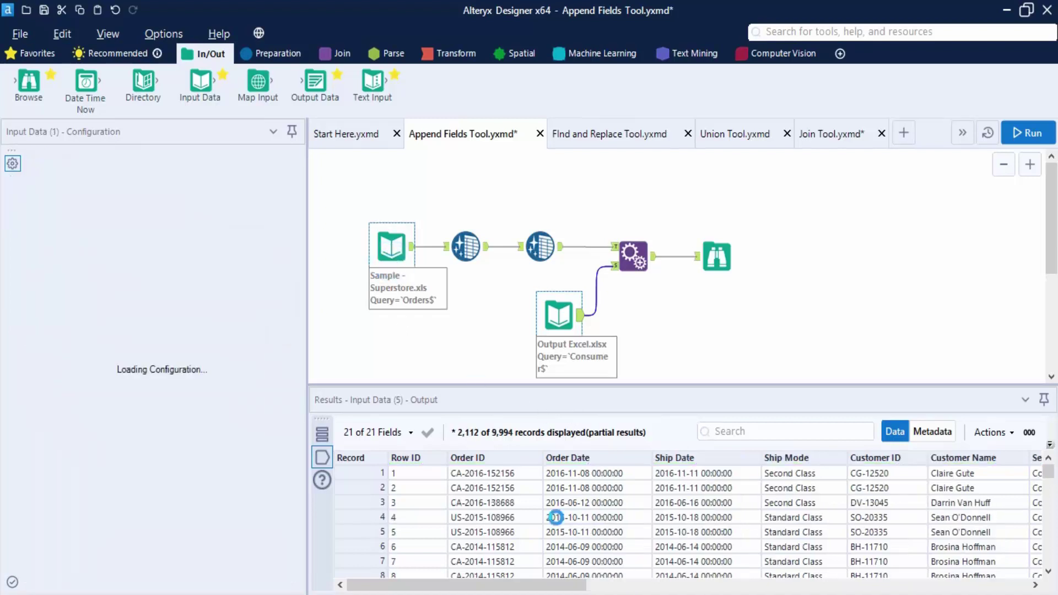
{"action": "left_click_drag", "start_coordinate": [571, 584], "coordinate": [739, 576]}
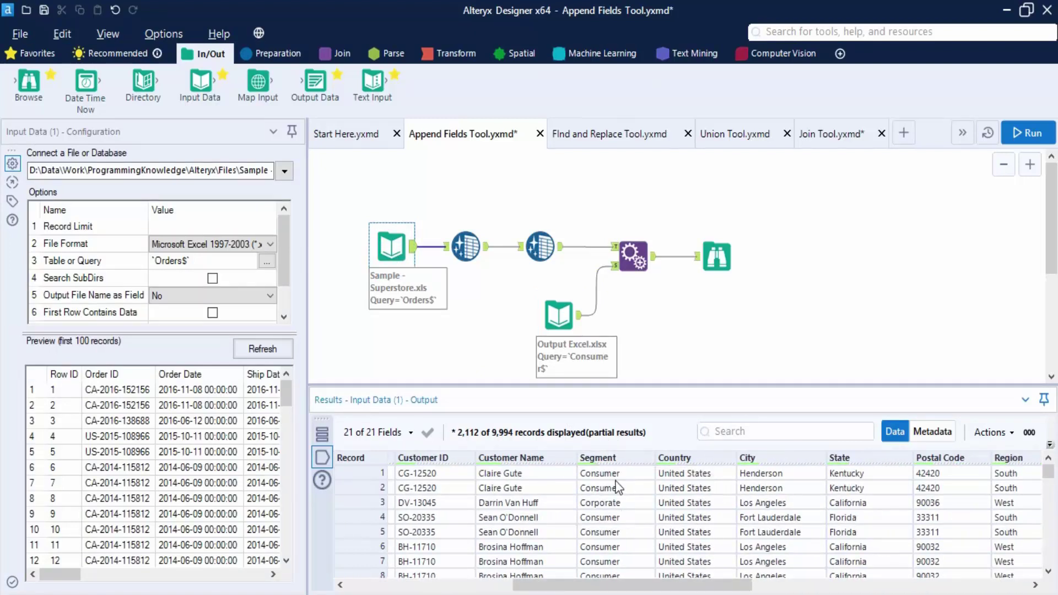
{"action": "scroll", "coordinate": [615, 525], "scroll_direction": "down", "scroll_amount": 4}
{"action": "scroll", "coordinate": [617, 549], "scroll_direction": "down", "scroll_amount": 8}
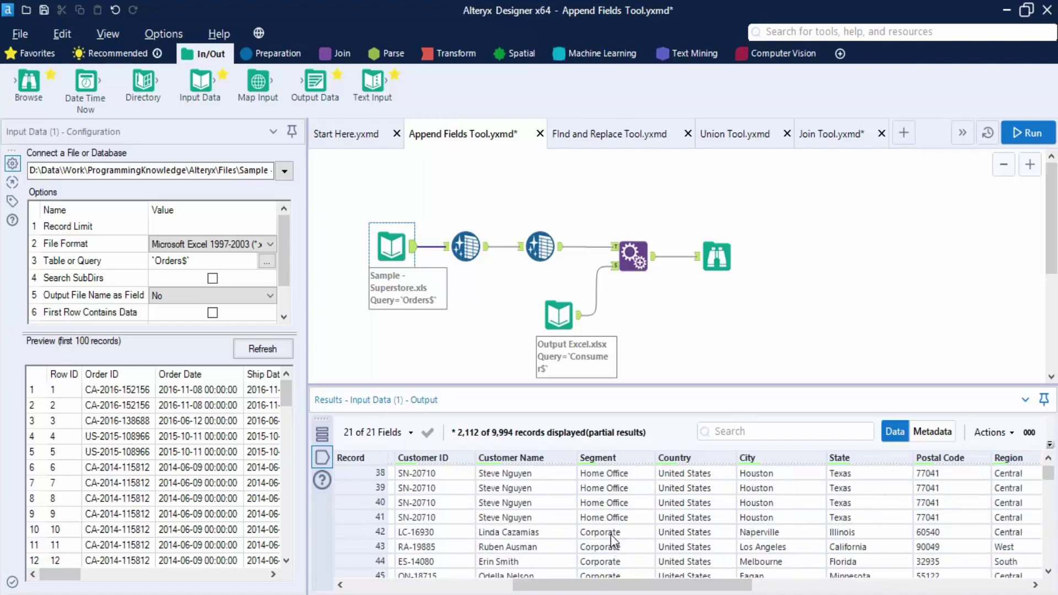
{"action": "scroll", "coordinate": [611, 535], "scroll_direction": "up", "scroll_amount": 12}
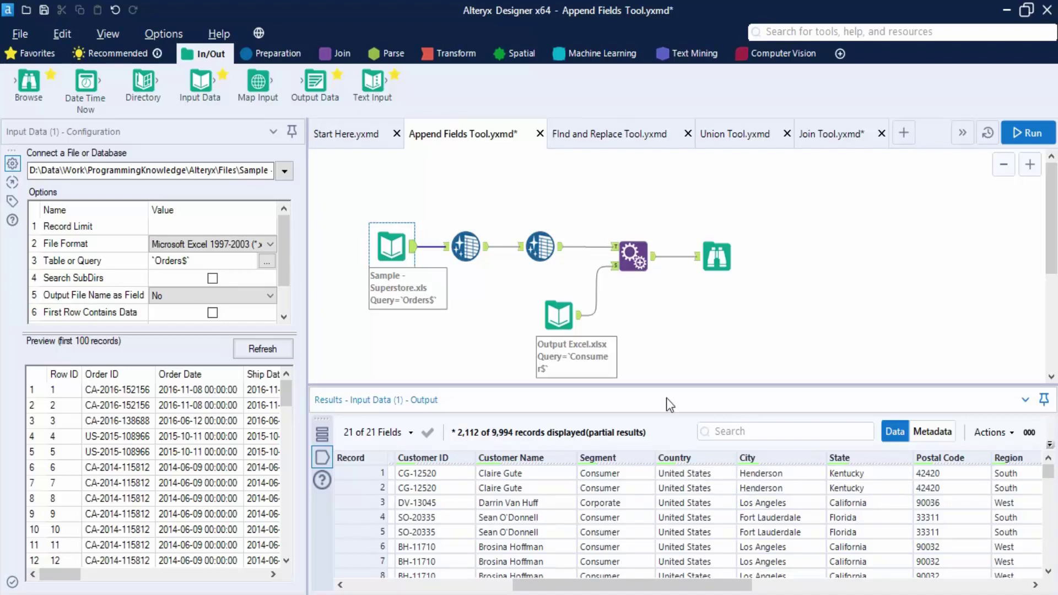
Compare with the consumer input, then check Browse (6), which has no data yet
{"action": "left_click", "coordinate": [560, 317]}
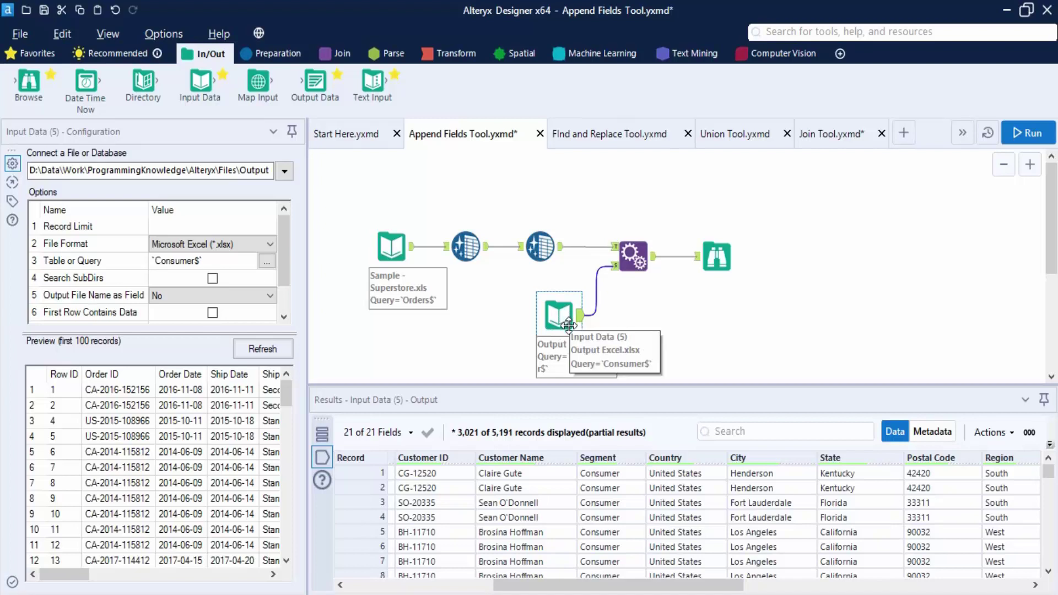
{"action": "left_click", "coordinate": [393, 244]}
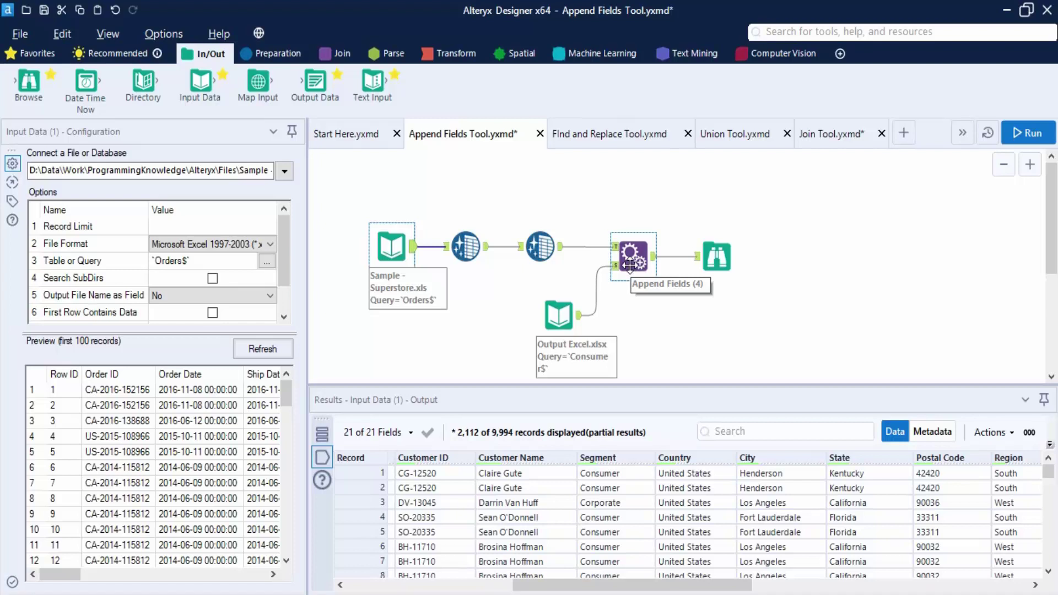
{"action": "left_click", "coordinate": [716, 256]}
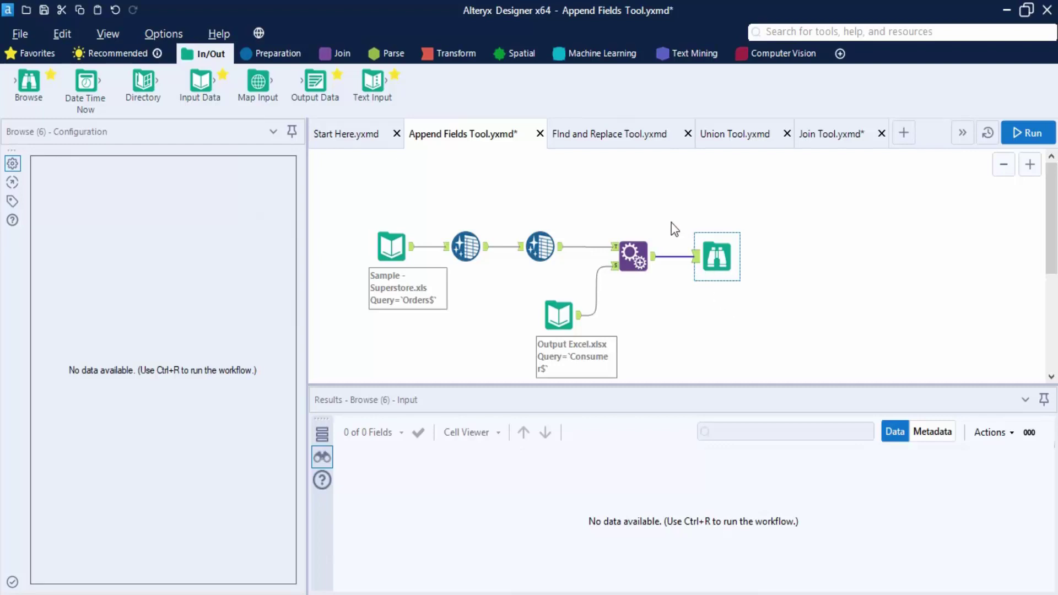
{"action": "left_click", "coordinate": [633, 262], "text": "ctrl"}
{"action": "left_click", "coordinate": [639, 264]}
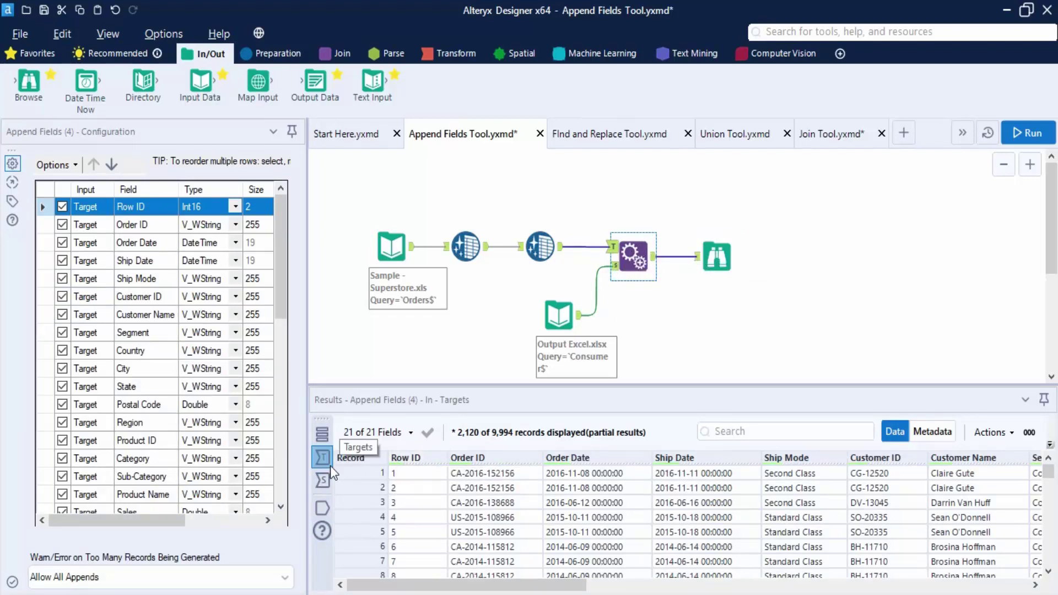
{"action": "mouse_move", "coordinate": [540, 585]}
{"action": "left_mouse_down"}
{"action": "mouse_move", "coordinate": [984, 585]}
{"action": "mouse_move", "coordinate": [541, 586]}
{"action": "left_mouse_up"}
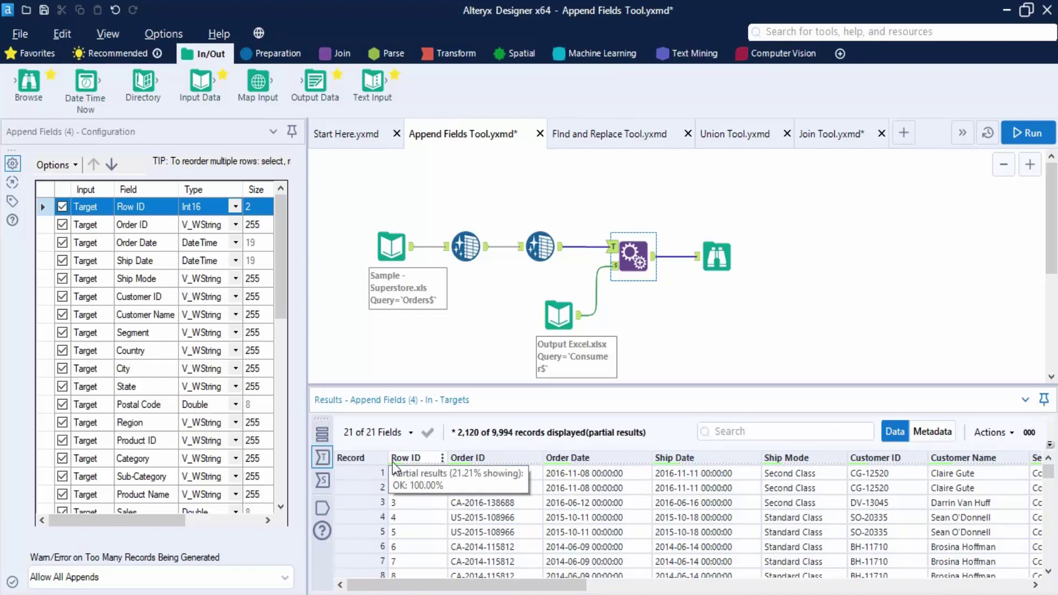
{"action": "left_click", "coordinate": [326, 482]}
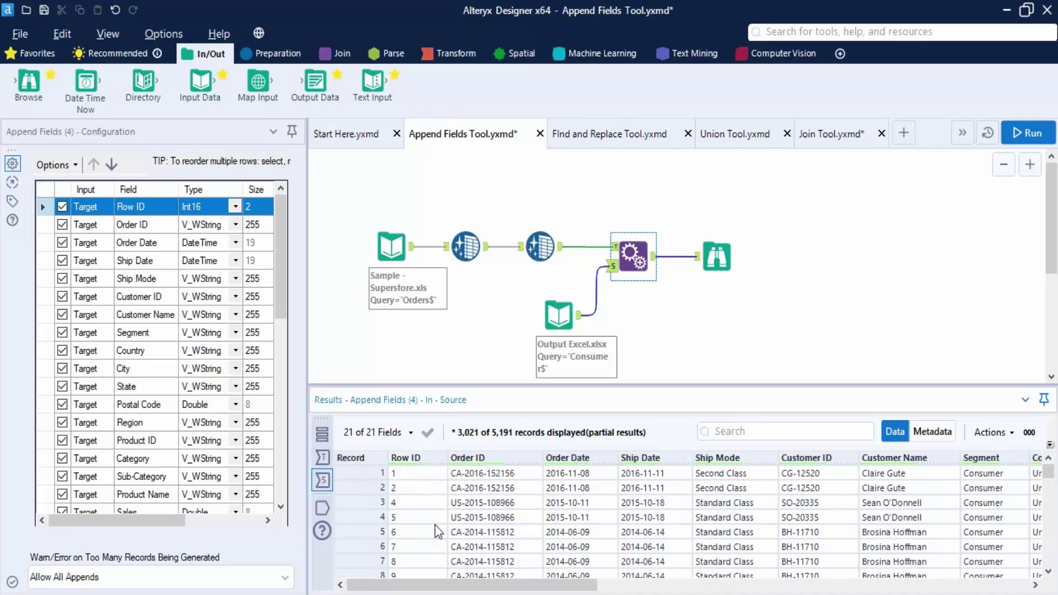
{"action": "mouse_move", "coordinate": [502, 585]}
{"action": "left_mouse_down"}
{"action": "mouse_move", "coordinate": [932, 586]}
{"action": "mouse_move", "coordinate": [496, 586]}
{"action": "left_mouse_up"}
{"action": "left_click", "coordinate": [710, 258]}
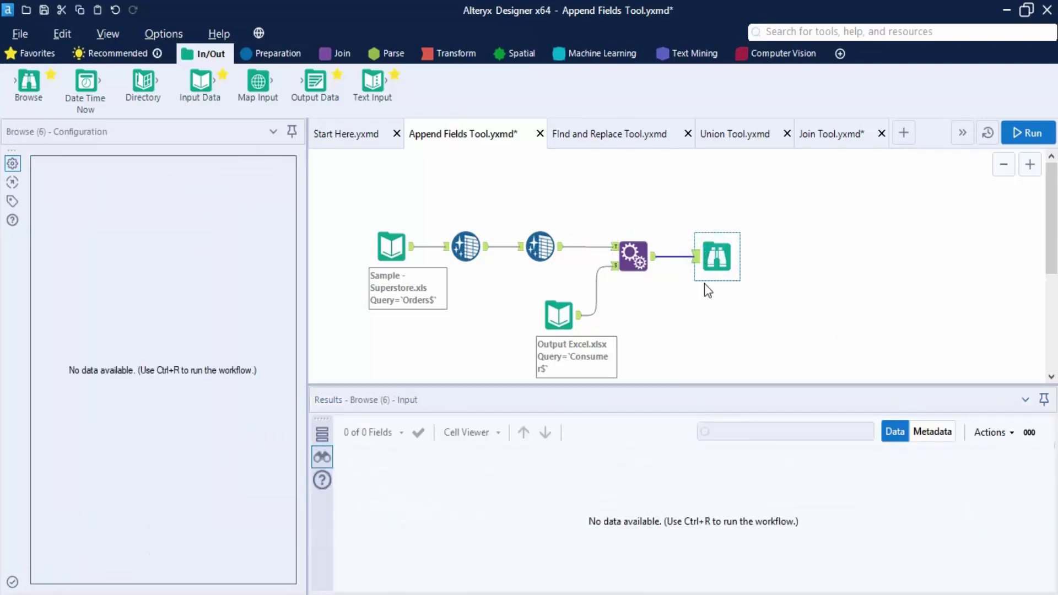
Run the workflow so Append Fields streams the joined orders and consumer records into Browse
{"action": "left_click", "coordinate": [1027, 133]}
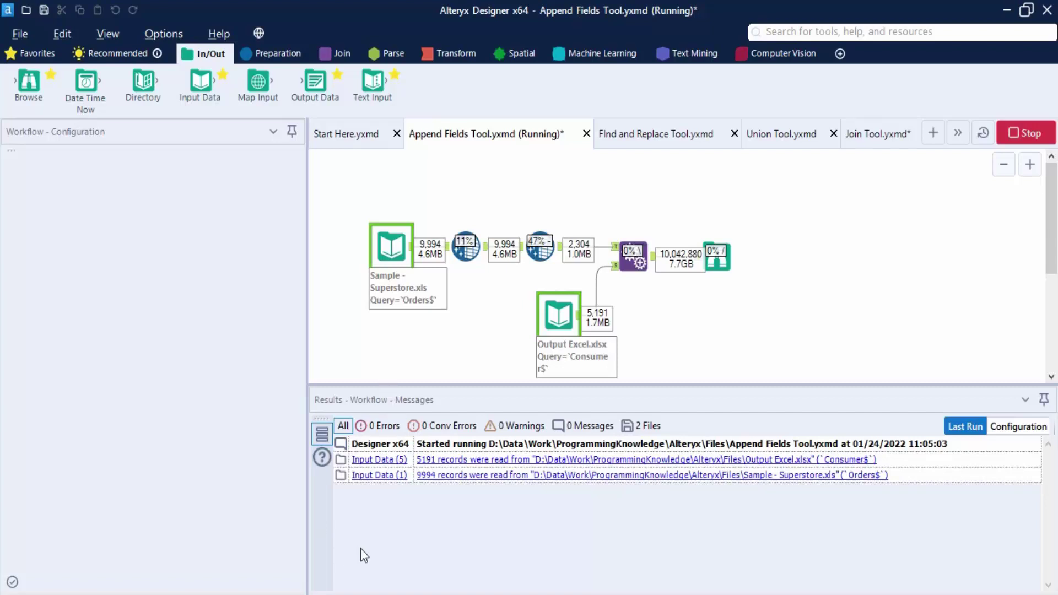
Scroll Browse's results right and enlarge the results area to review 51,878,854 records across 42 fields
{"action": "left_click", "coordinate": [440, 592]}
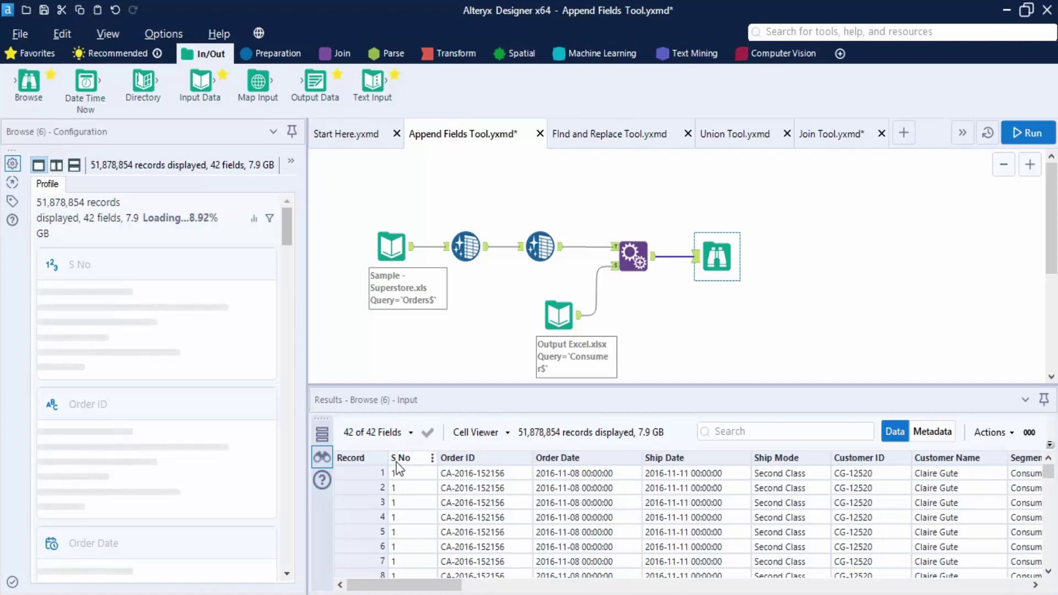
{"action": "left_click_drag", "start_coordinate": [425, 584], "coordinate": [438, 562]}
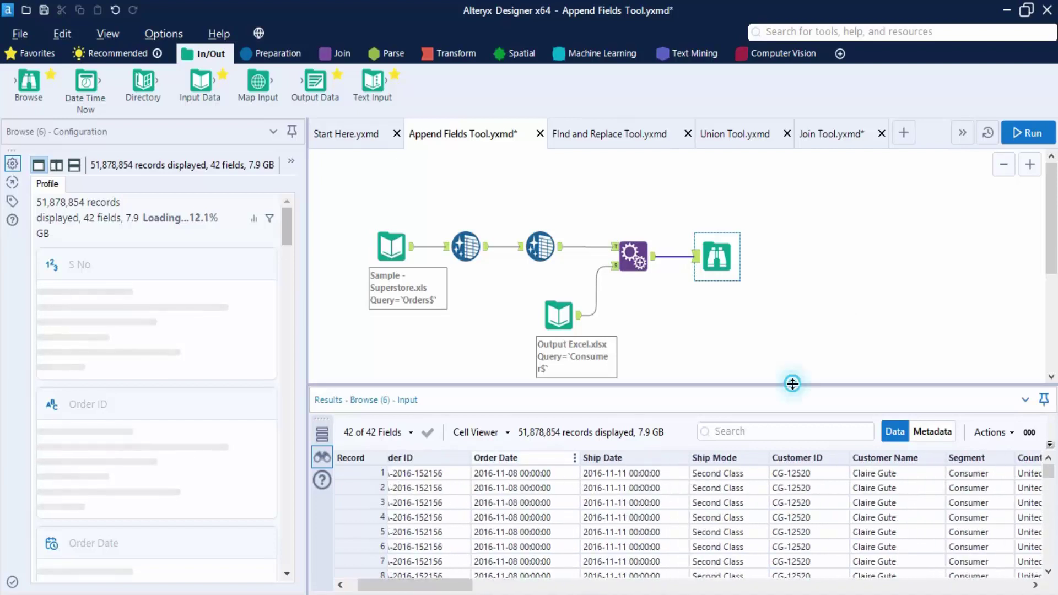
{"action": "left_click_drag", "start_coordinate": [794, 384], "coordinate": [795, 367]}
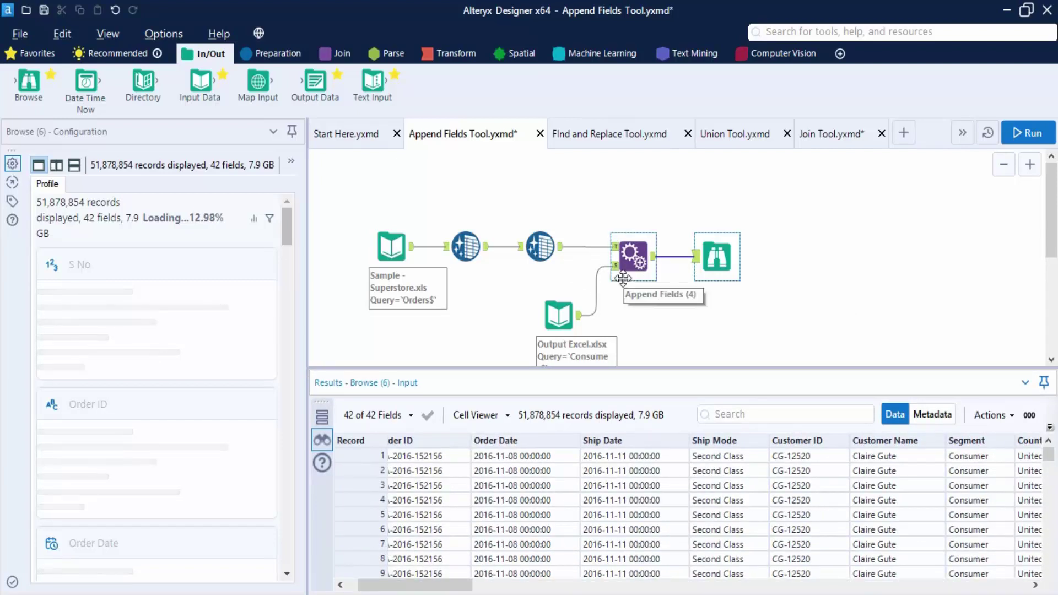